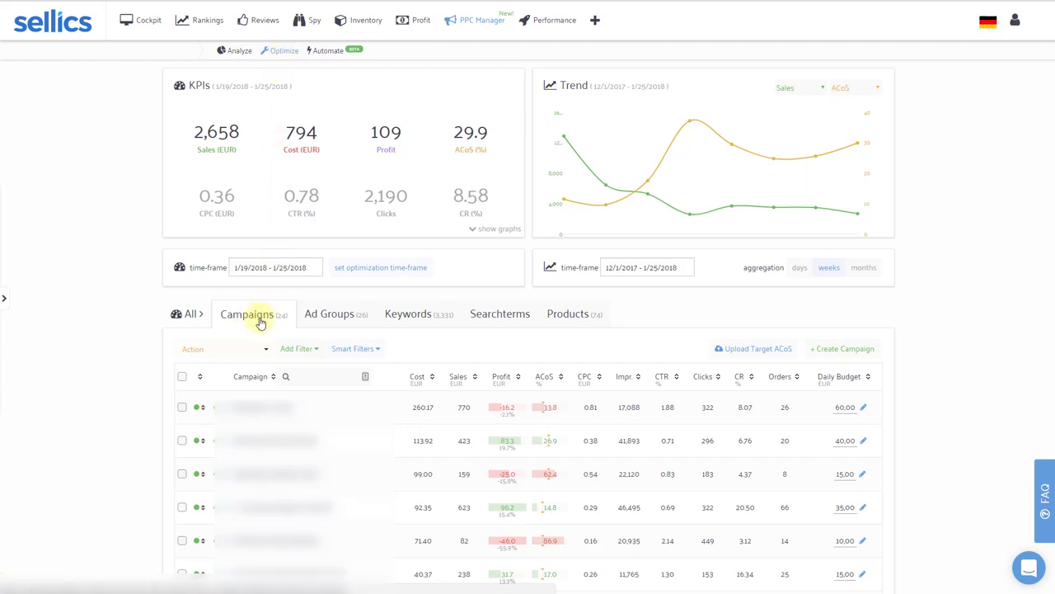
Show the ad groups and open the keywords of the ad group in the Pizzastein / exact campaign.
{"action": "left_click", "coordinate": [330, 320]}
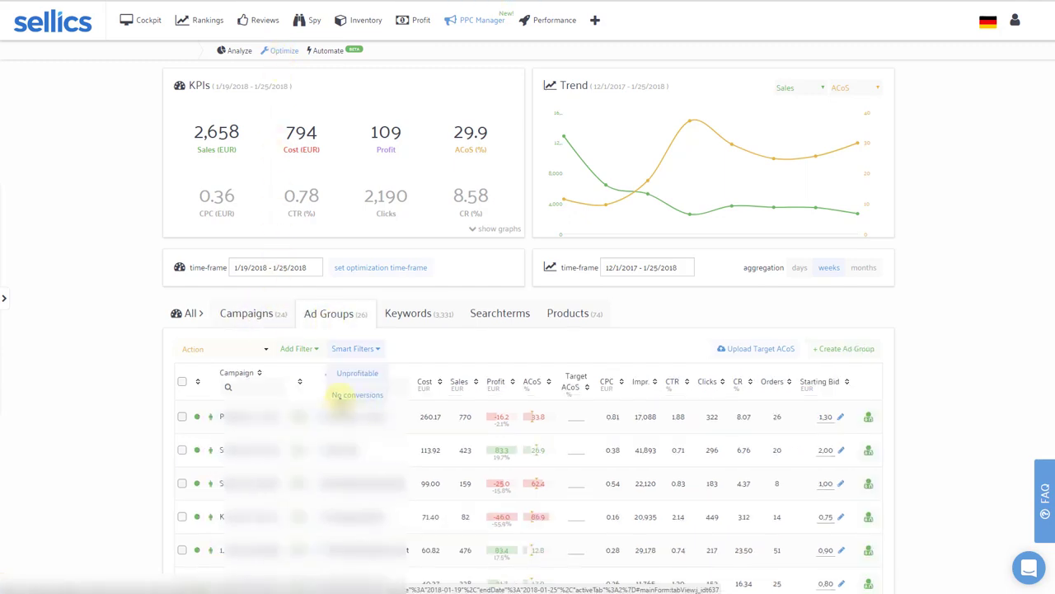
{"action": "left_click", "coordinate": [375, 419]}
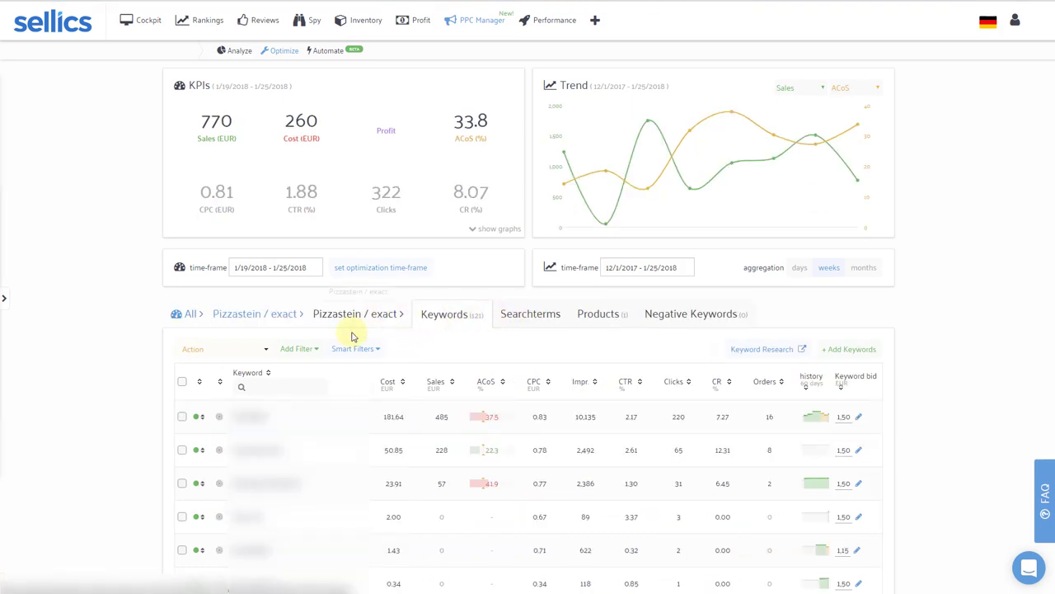
{"action": "mouse_move", "coordinate": [350, 352]}
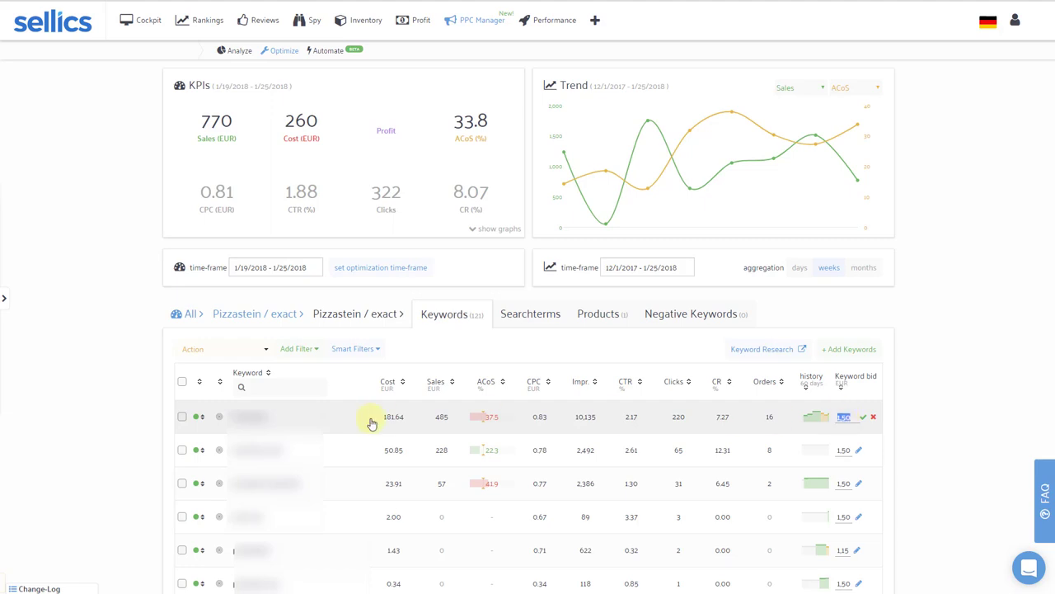
Select the first keyword in the ad group and look through the actions available for it.
{"action": "left_click", "coordinate": [183, 416]}
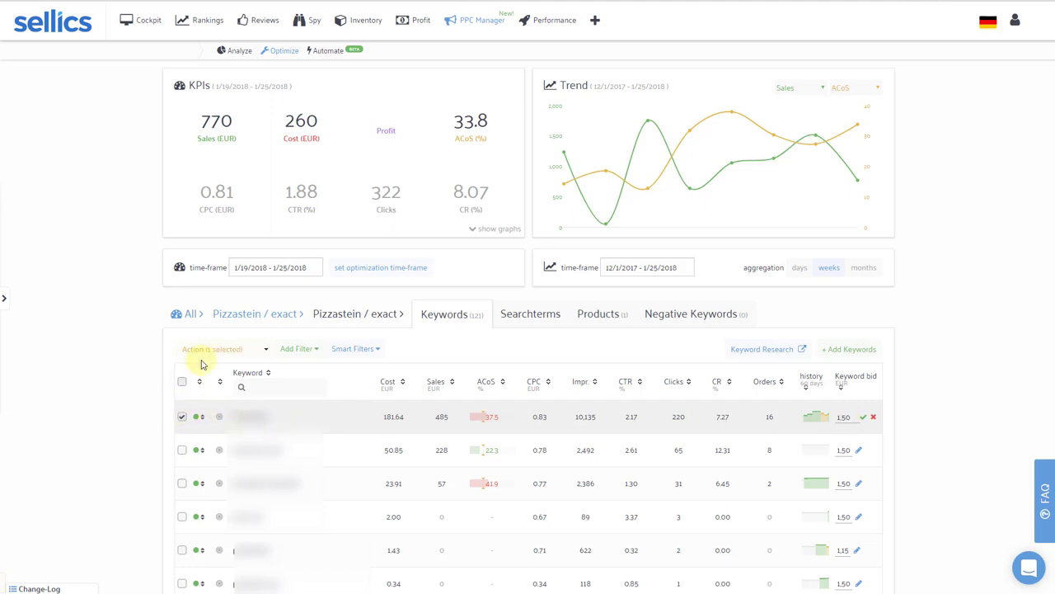
{"action": "left_click", "coordinate": [207, 353]}
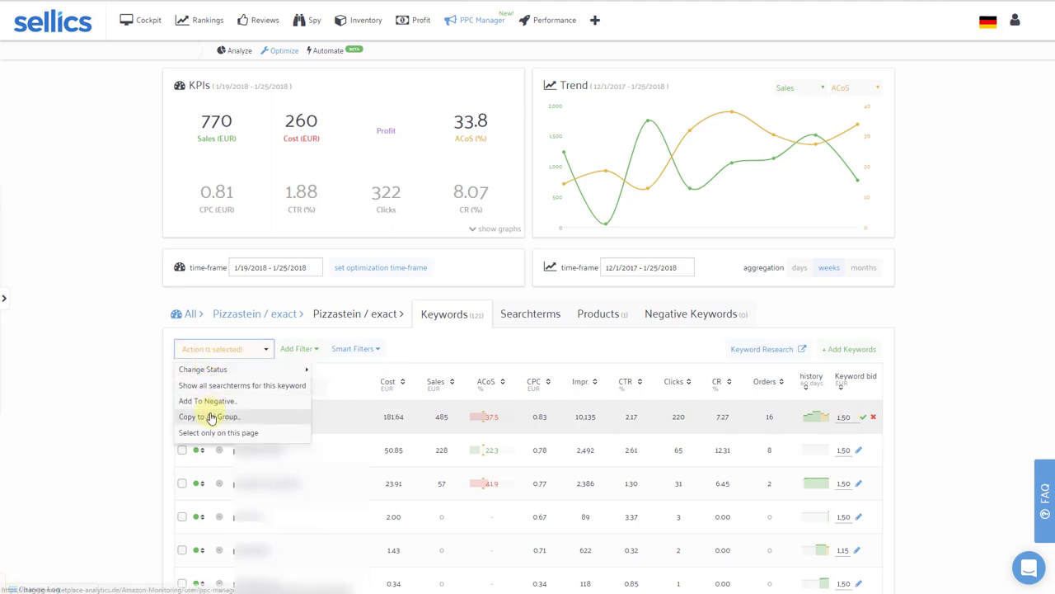
{"action": "left_click", "coordinate": [422, 356]}
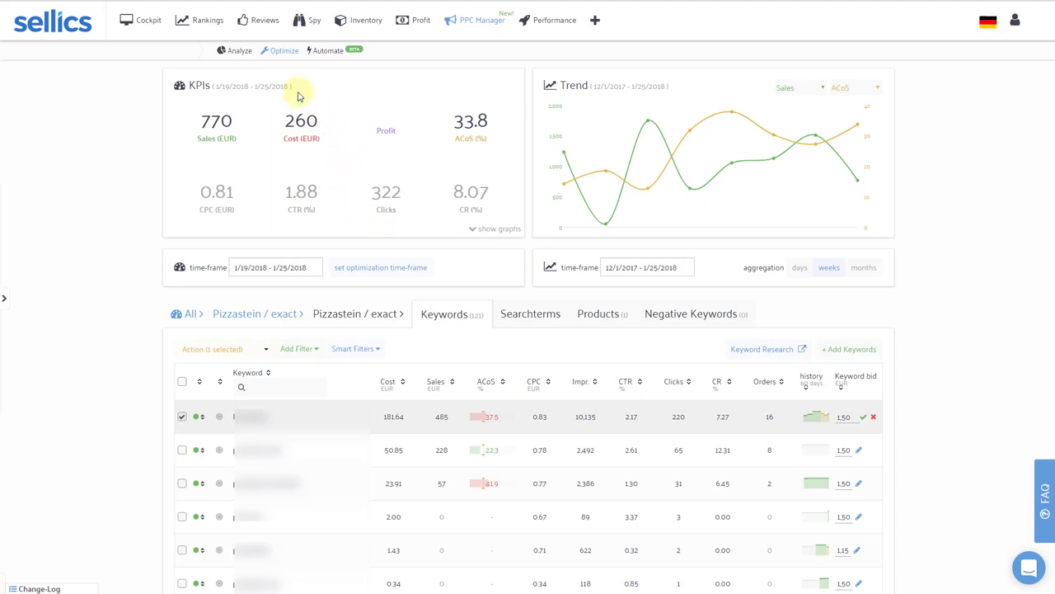
Open the Analyze view and set its trend chart to compare Sales with Cost.
{"action": "left_click", "coordinate": [231, 53]}
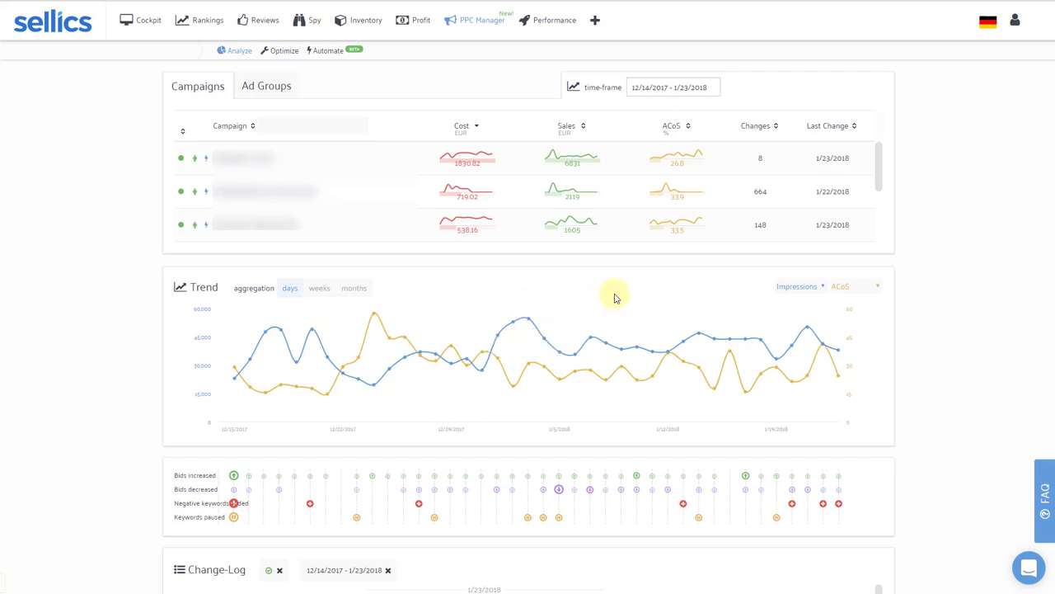
{"action": "left_click", "coordinate": [791, 291]}
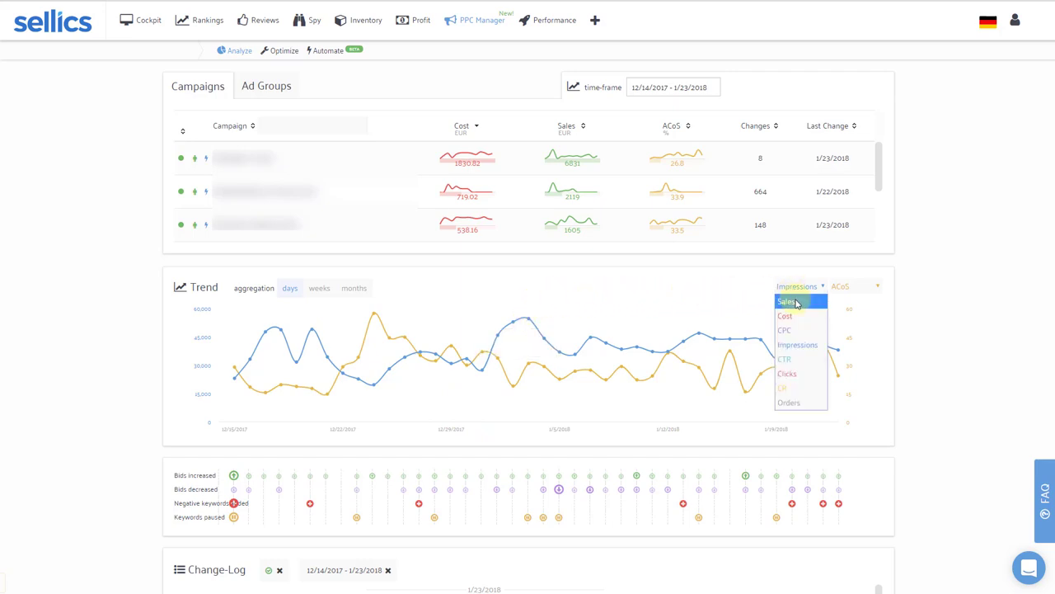
{"action": "left_click", "coordinate": [798, 303]}
{"action": "left_click", "coordinate": [845, 288]}
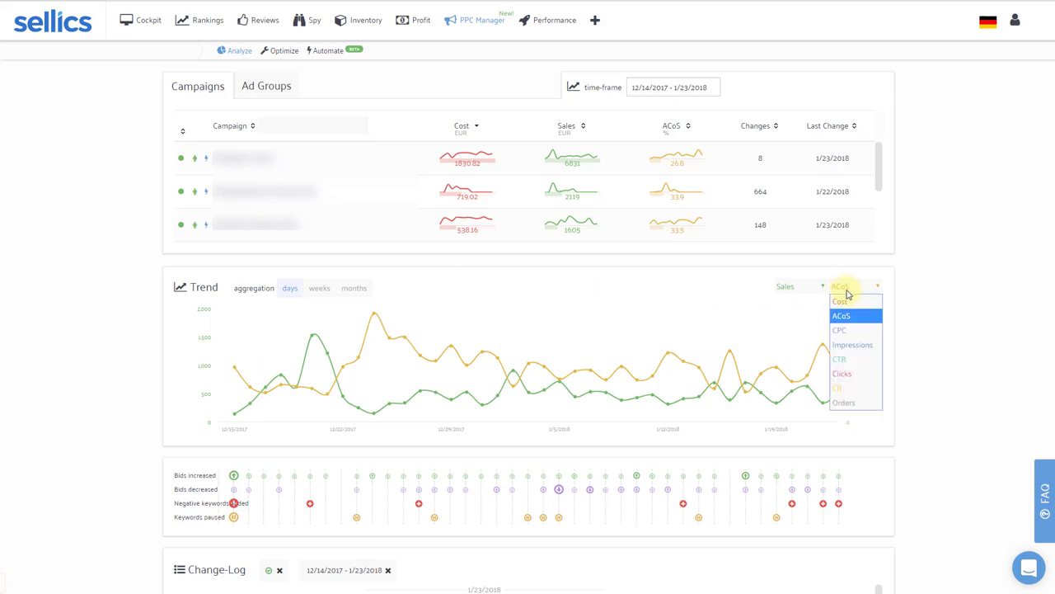
{"action": "left_click", "coordinate": [845, 302]}
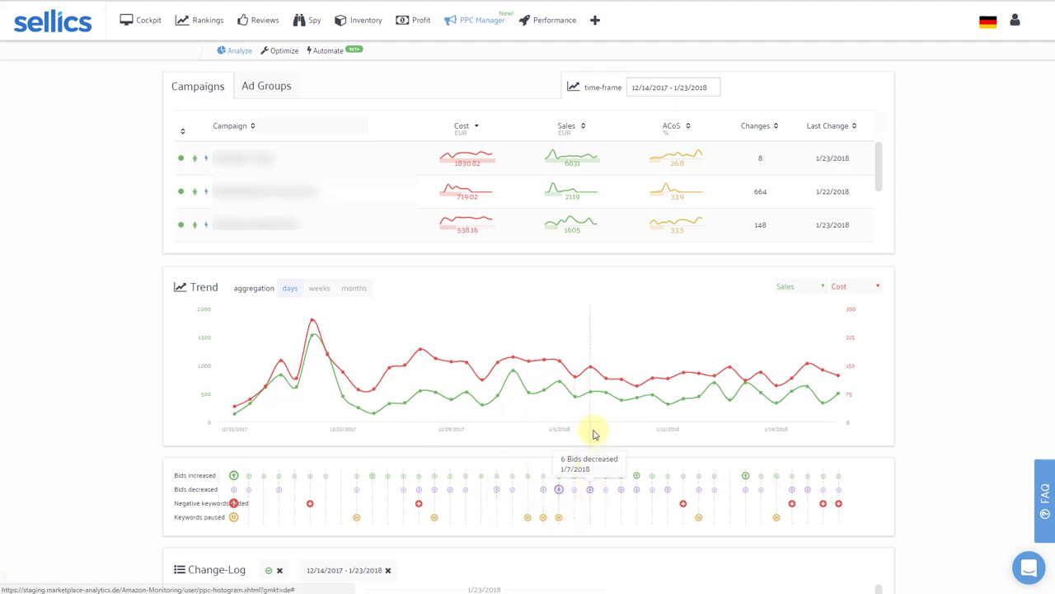
Examine the daily sales and cost trend alongside the bid changes, and review the entries in the change-log.
{"action": "mouse_move", "coordinate": [592, 397]}
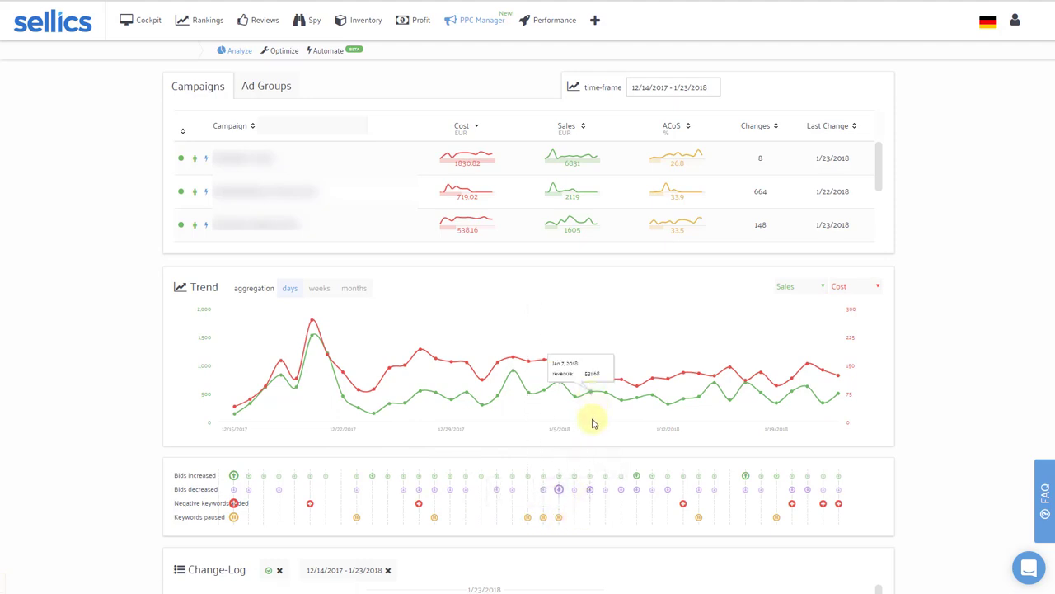
{"action": "mouse_move", "coordinate": [591, 480]}
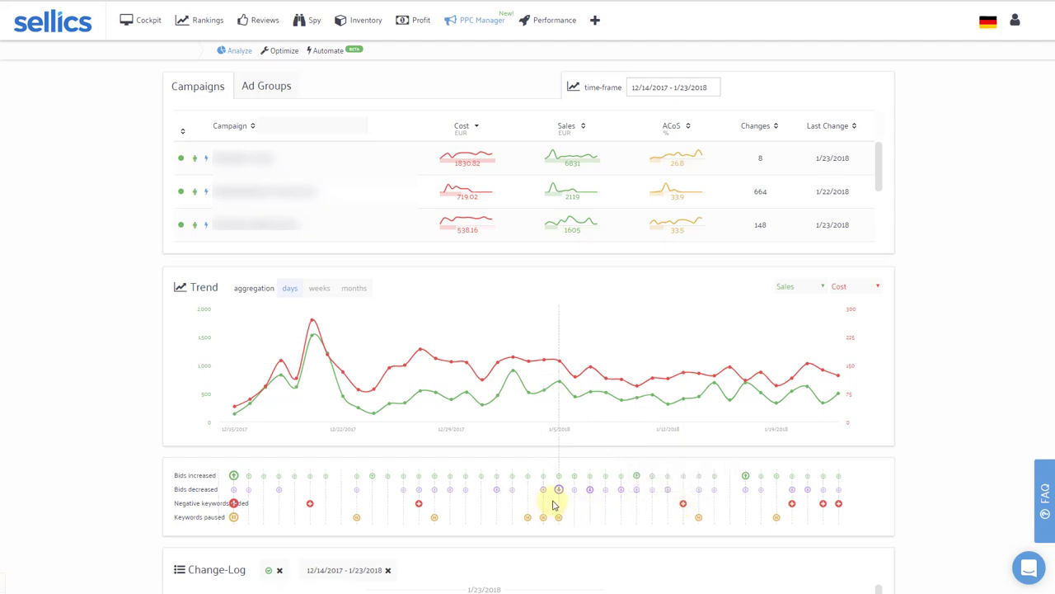
{"action": "mouse_move", "coordinate": [559, 493]}
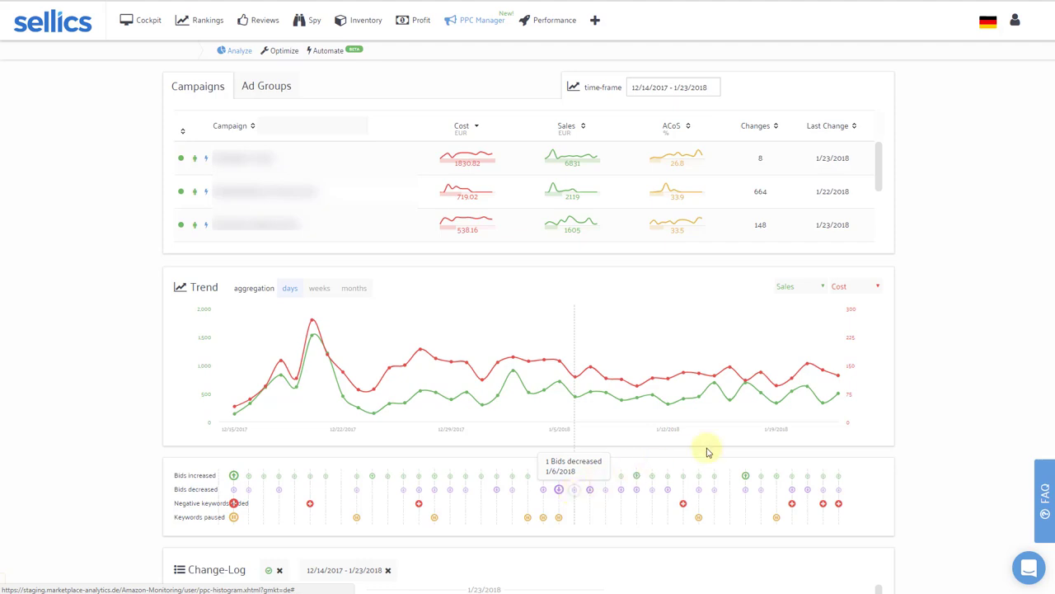
{"action": "scroll", "coordinate": [701, 448], "scroll_direction": "down", "scroll_amount": 3}
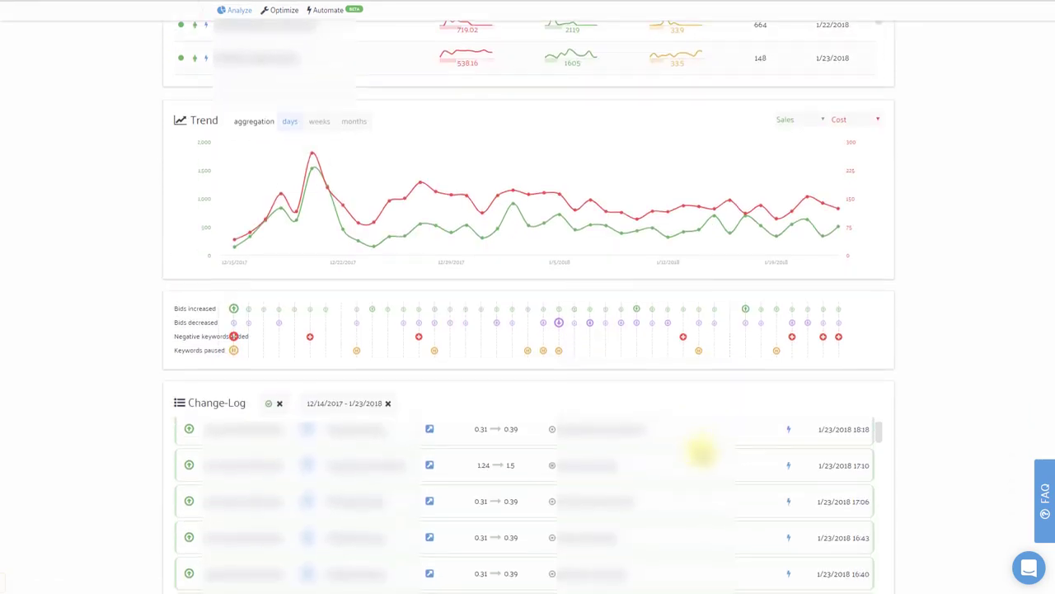
{"action": "scroll", "coordinate": [876, 439], "scroll_direction": "down", "scroll_amount": 5}
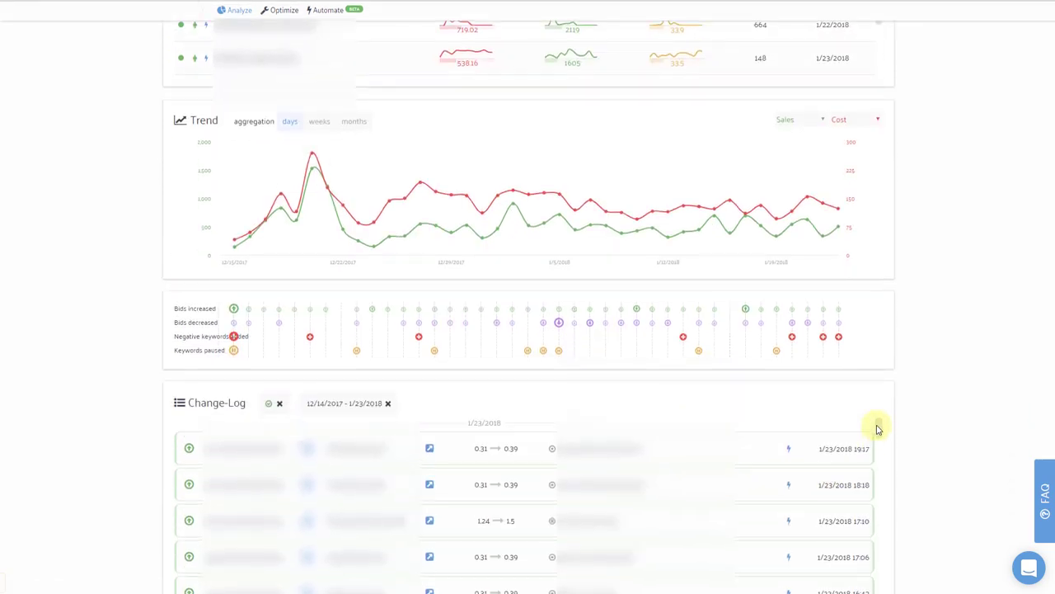
{"action": "scroll", "coordinate": [875, 445], "scroll_direction": "up", "scroll_amount": 3}
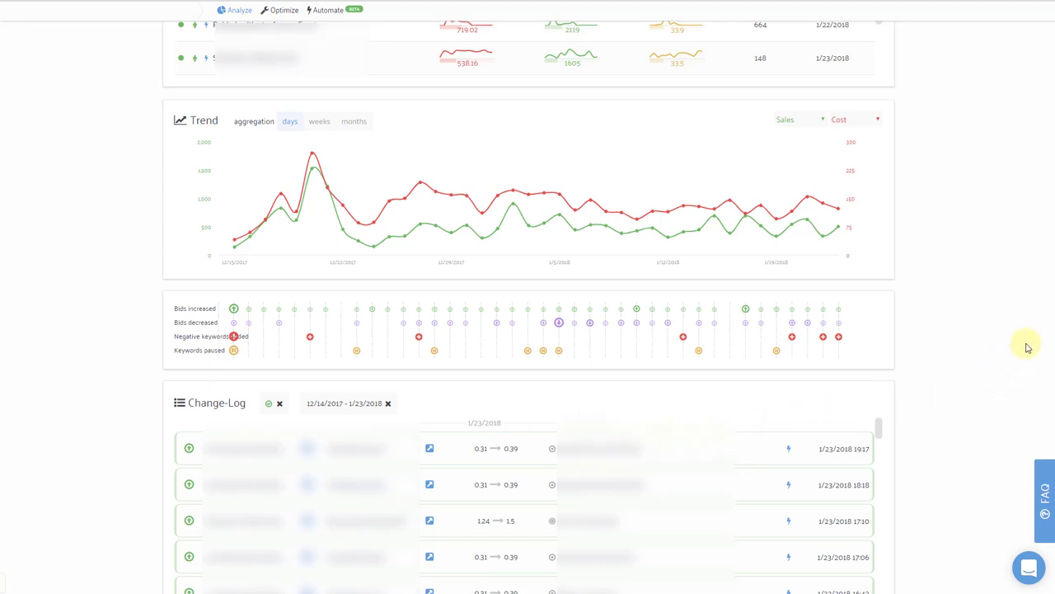
{"action": "scroll", "coordinate": [1052, 283], "scroll_direction": "up", "scroll_amount": 2}
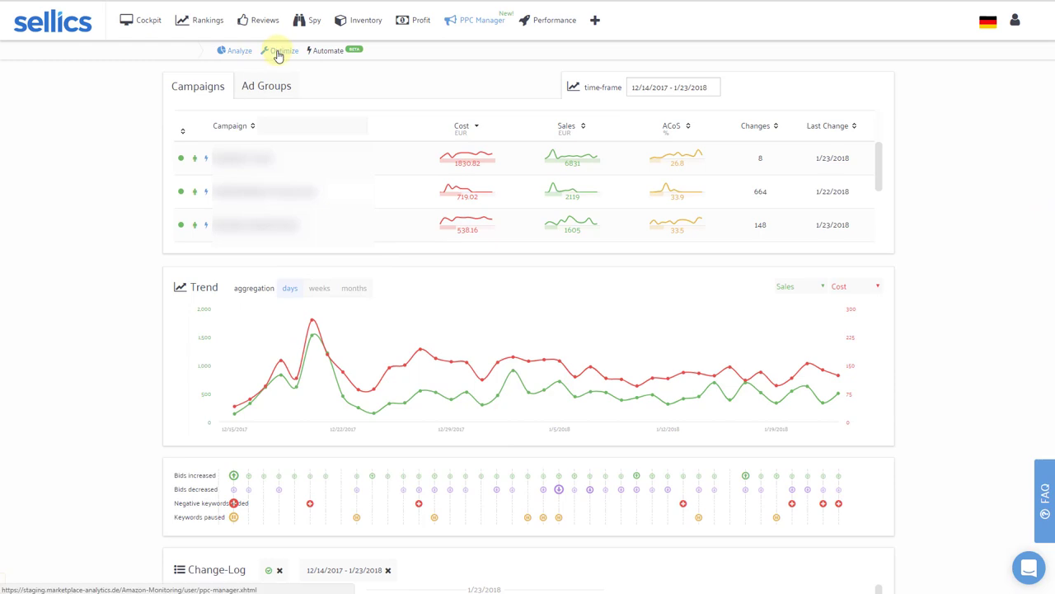
{"action": "left_click", "coordinate": [326, 55]}
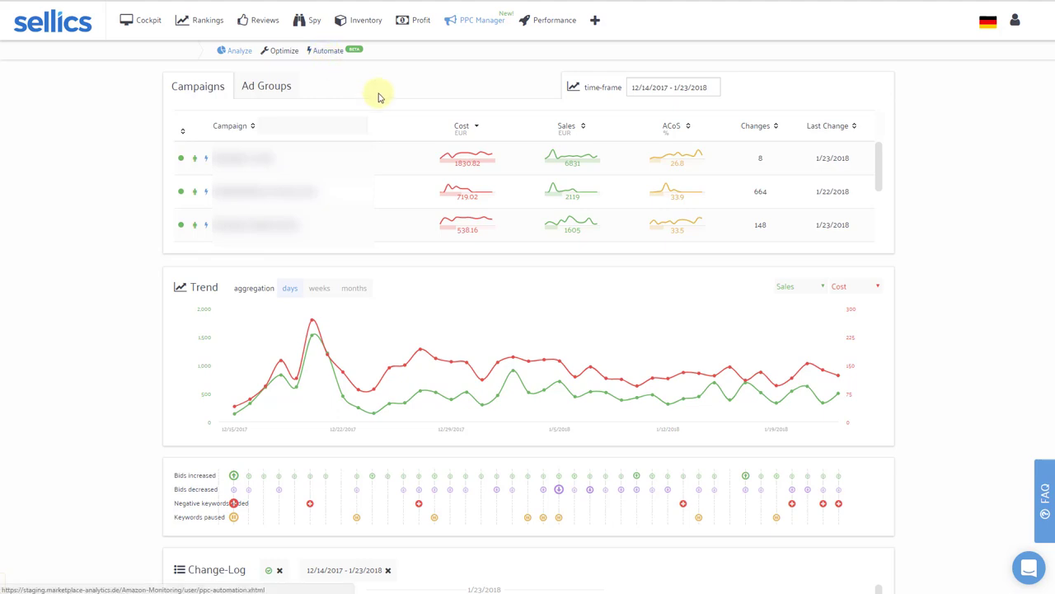
{"action": "scroll", "coordinate": [557, 277], "scroll_direction": "down", "scroll_amount": 1}
{"action": "scroll", "coordinate": [557, 278], "scroll_direction": "down", "scroll_amount": 3}
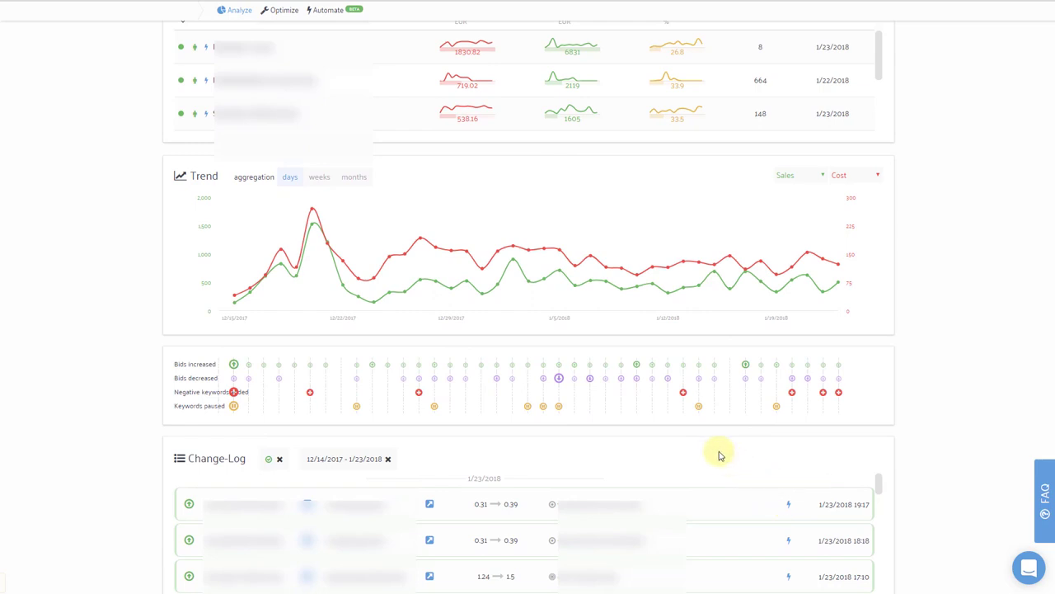
{"action": "scroll", "coordinate": [719, 456], "scroll_direction": "up", "scroll_amount": 3}
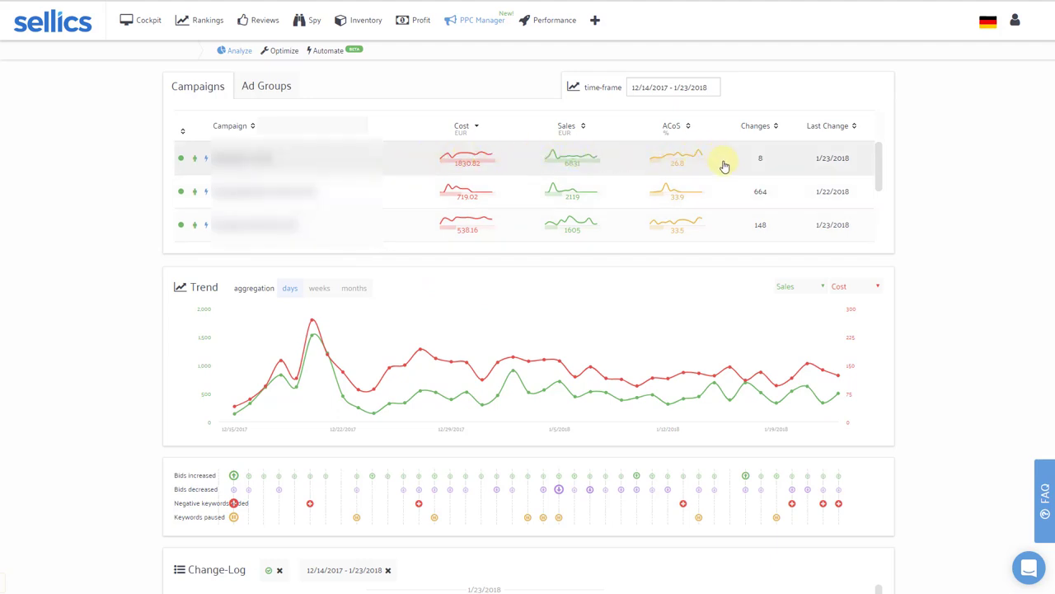
Sort the campaigns by ACoS from highest to lowest and look through the list for a campaign to analyze.
{"action": "left_click", "coordinate": [690, 128]}
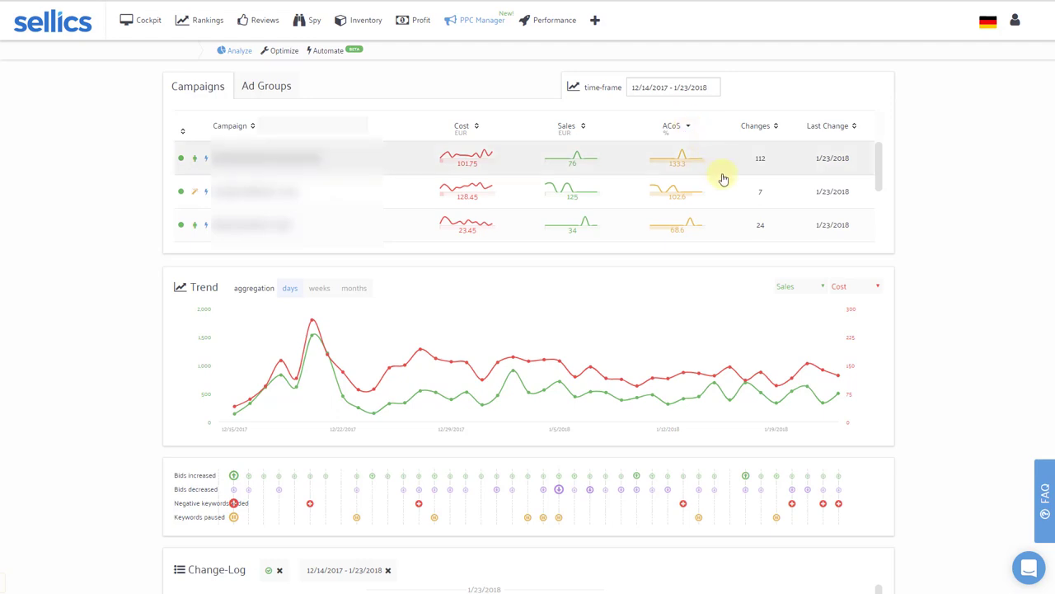
{"action": "left_click_drag", "start_coordinate": [879, 170], "coordinate": [879, 220]}
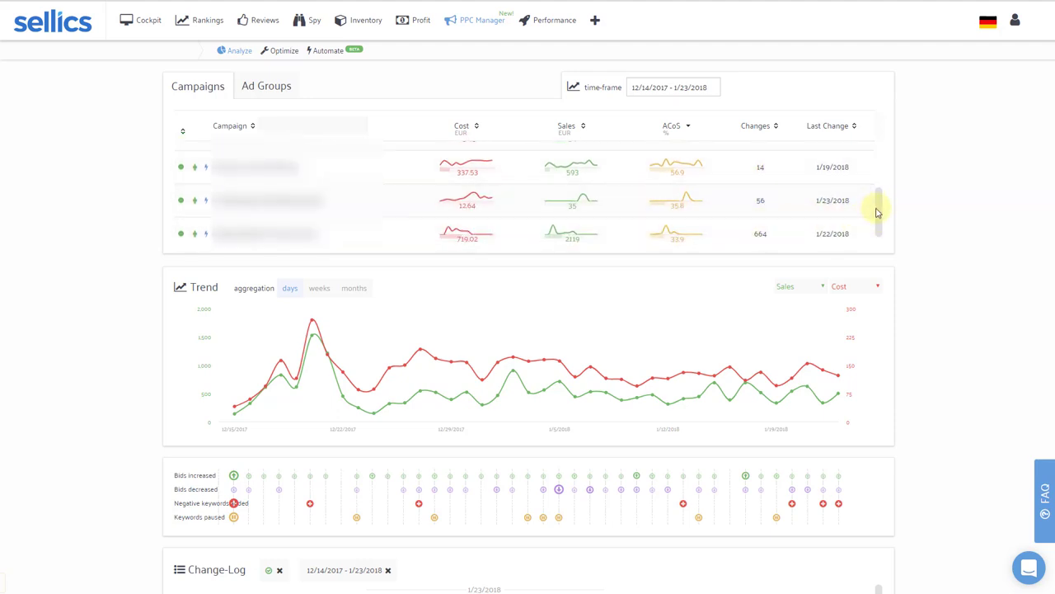
{"action": "left_click_drag", "start_coordinate": [879, 214], "coordinate": [879, 241]}
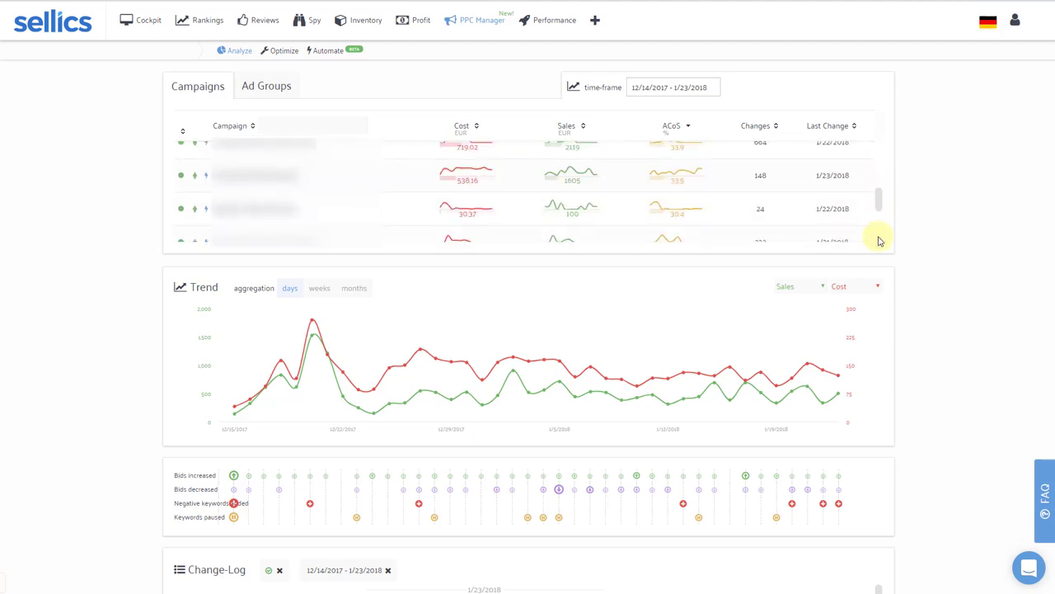
{"action": "left_click_drag", "start_coordinate": [879, 200], "coordinate": [877, 186]}
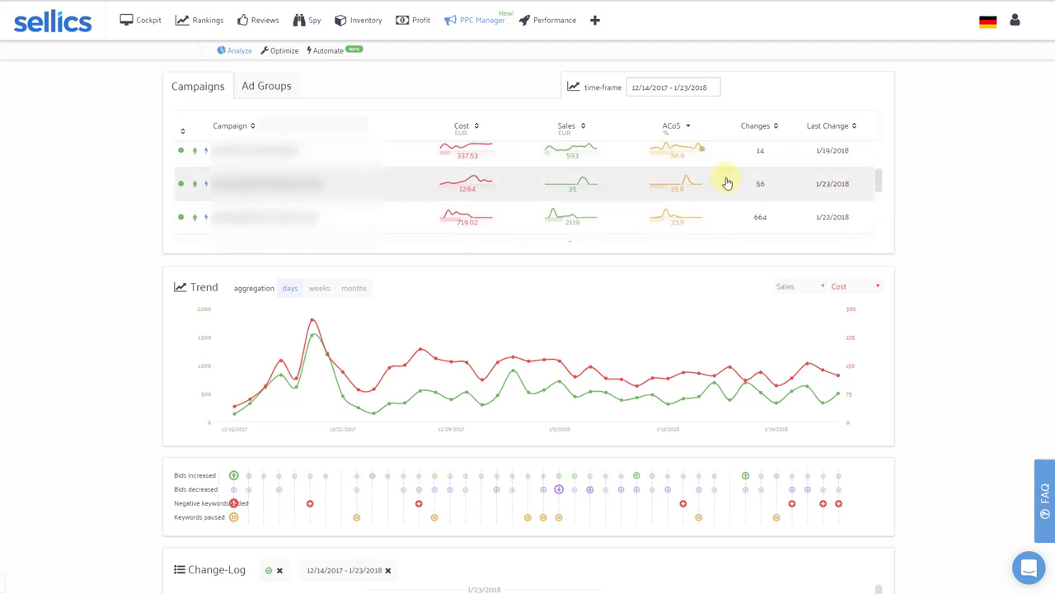
{"action": "scroll", "coordinate": [728, 183], "scroll_direction": "up", "scroll_amount": 2}
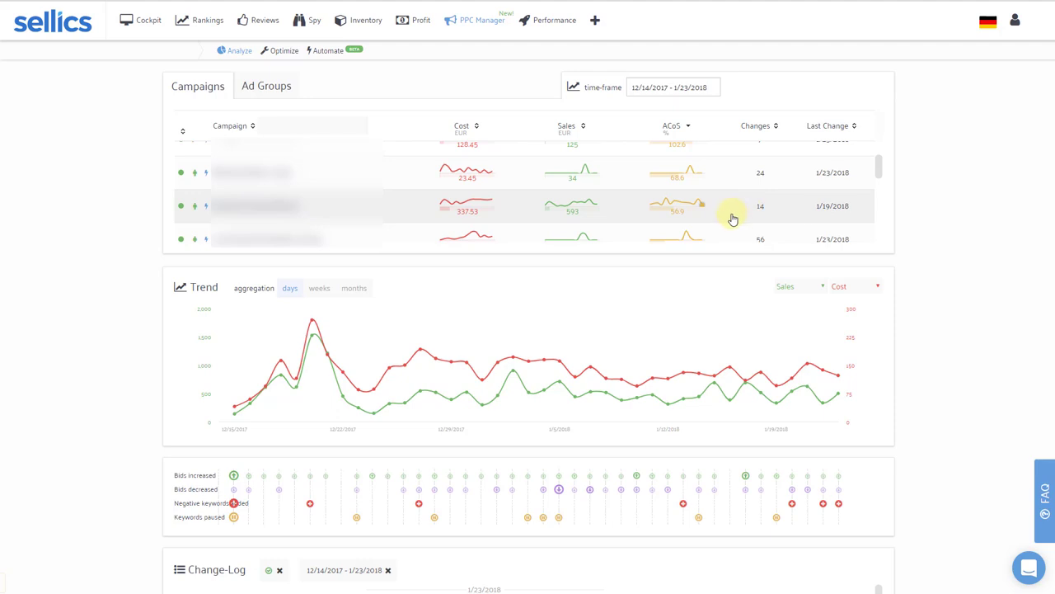
{"action": "scroll", "coordinate": [733, 217], "scroll_direction": "down", "scroll_amount": 2}
{"action": "scroll", "coordinate": [732, 213], "scroll_direction": "down", "scroll_amount": 2}
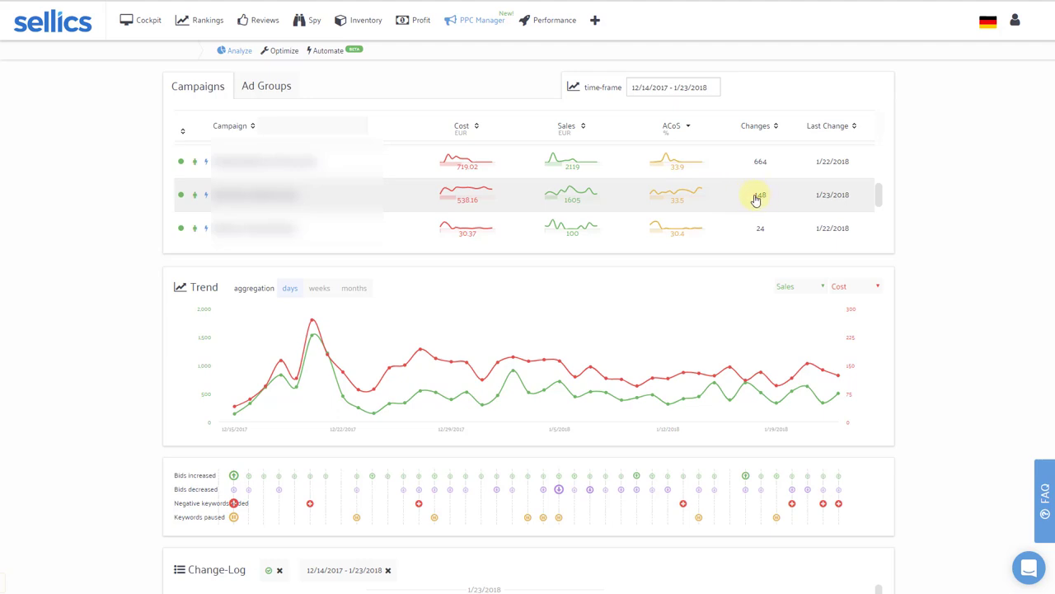
Open the Streuhaar_Fidentia_Exact campaign and drill down into its Broad eigene Keywords ad group.
{"action": "left_click", "coordinate": [396, 202]}
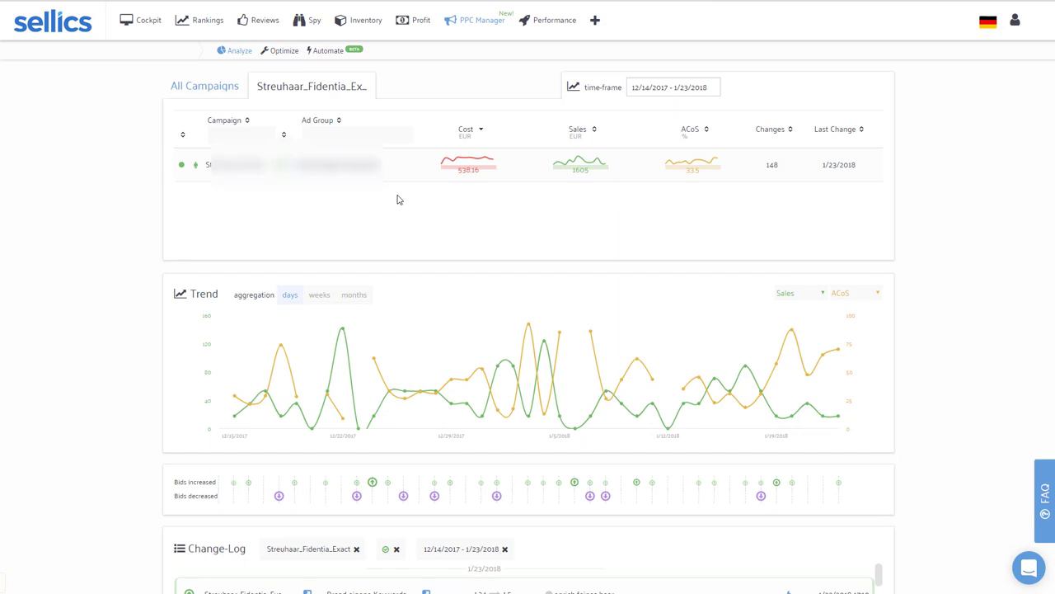
{"action": "left_click", "coordinate": [396, 199]}
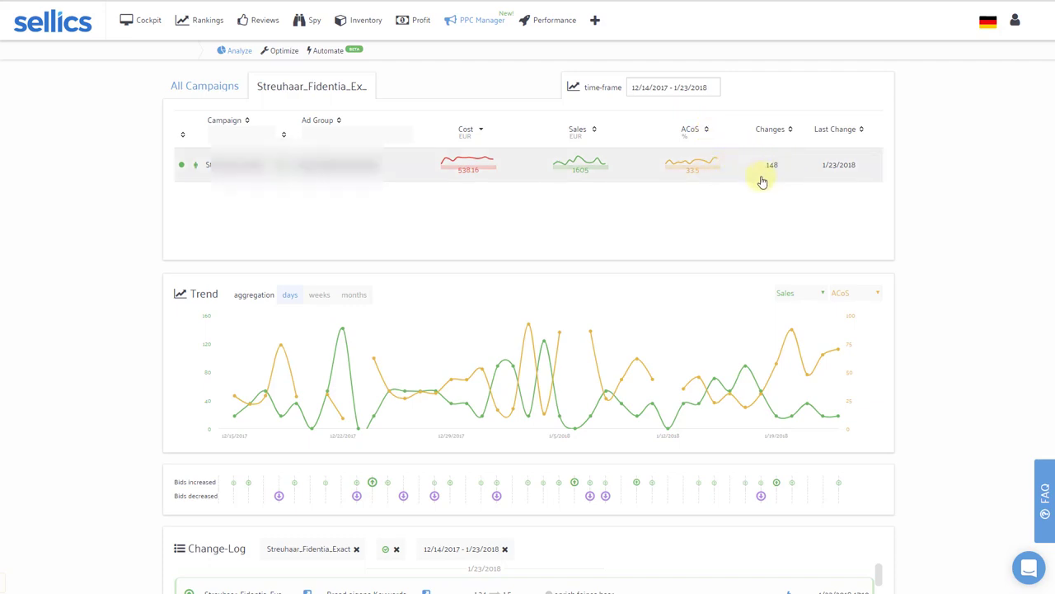
{"action": "left_click", "coordinate": [409, 172]}
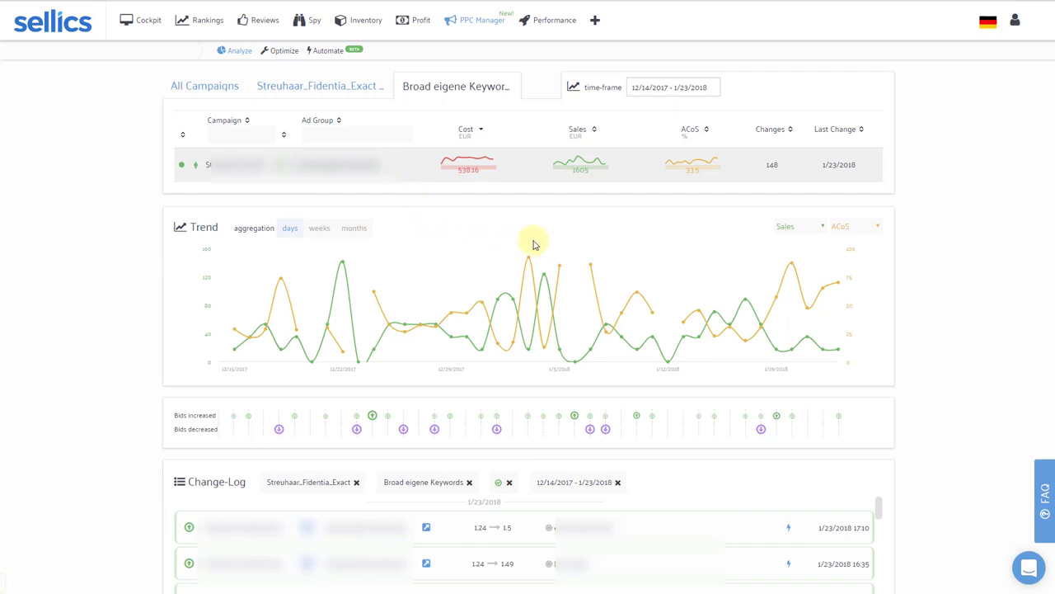
Compare Impressions with Sales in the ad group's trend chart and inspect the data points around January 20, 2018.
{"action": "left_click", "coordinate": [844, 231]}
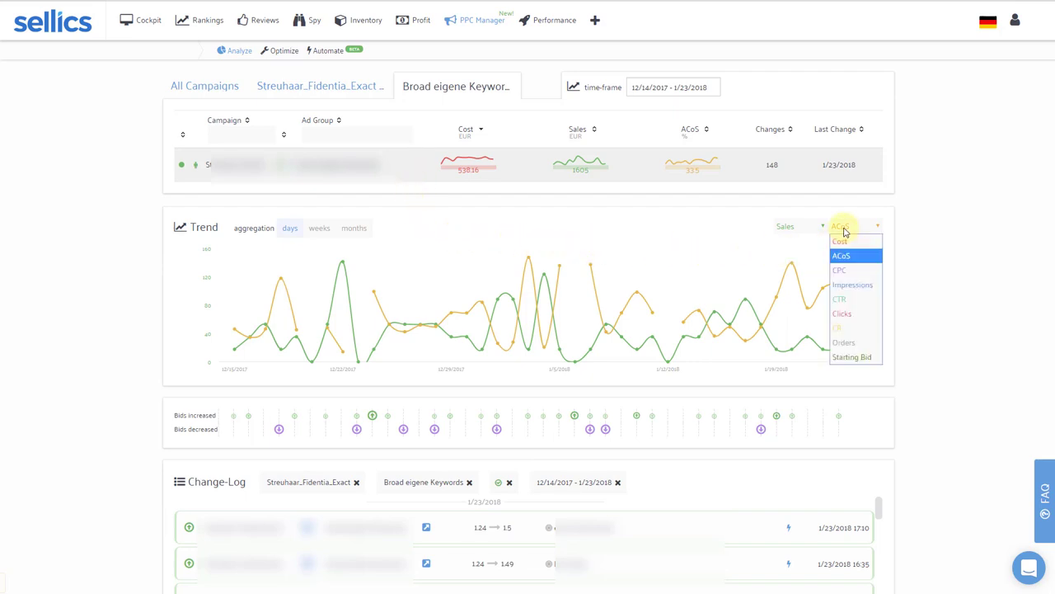
{"action": "left_click", "coordinate": [852, 288]}
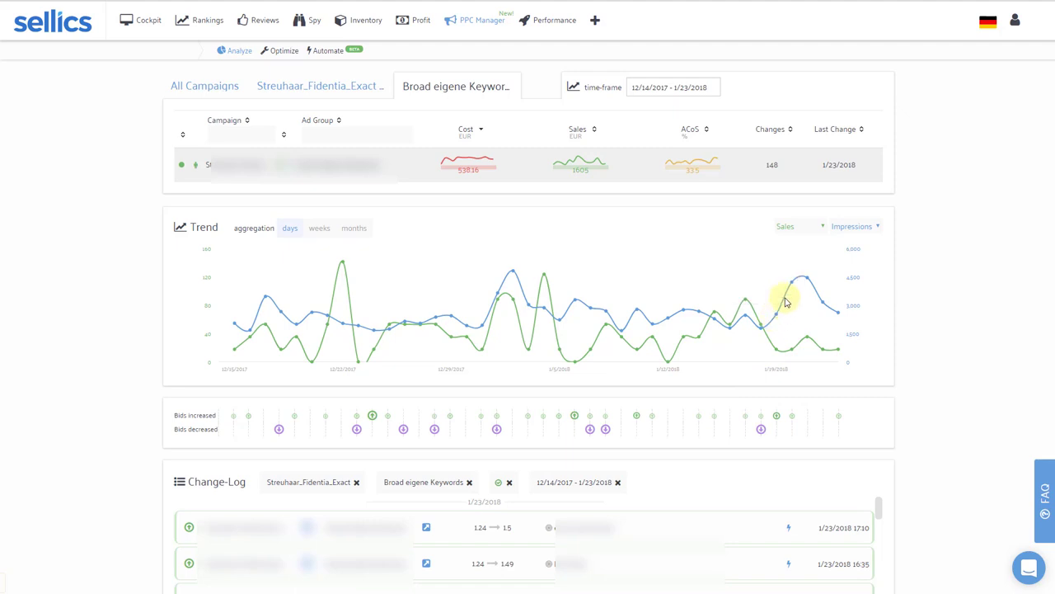
{"action": "mouse_move", "coordinate": [801, 284]}
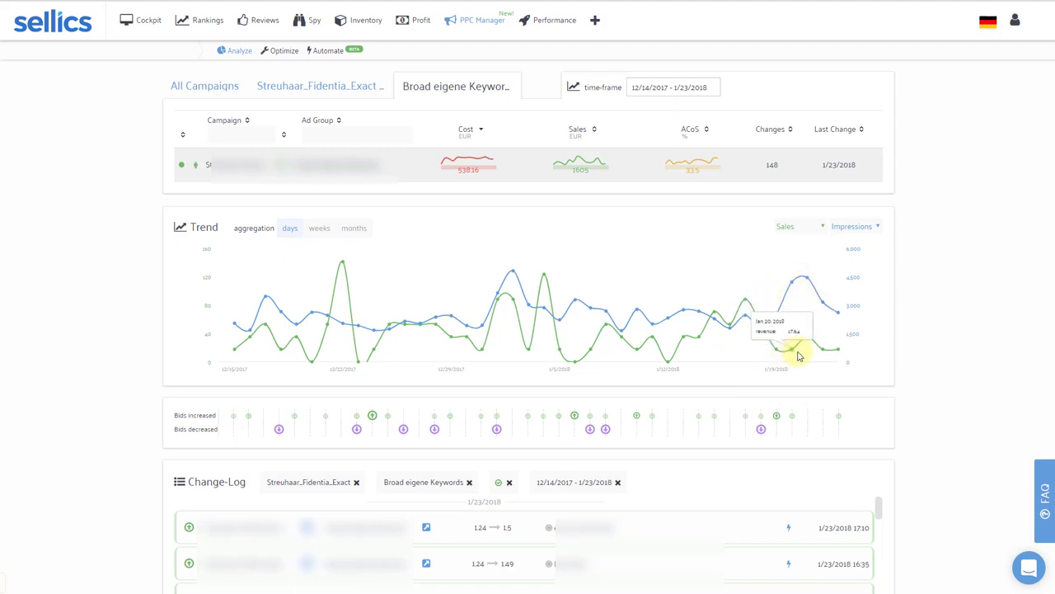
Switch the trend chart's comparison metric from Impressions to ACoS and inspect the value on January 20, 2018.
{"action": "left_click", "coordinate": [851, 226]}
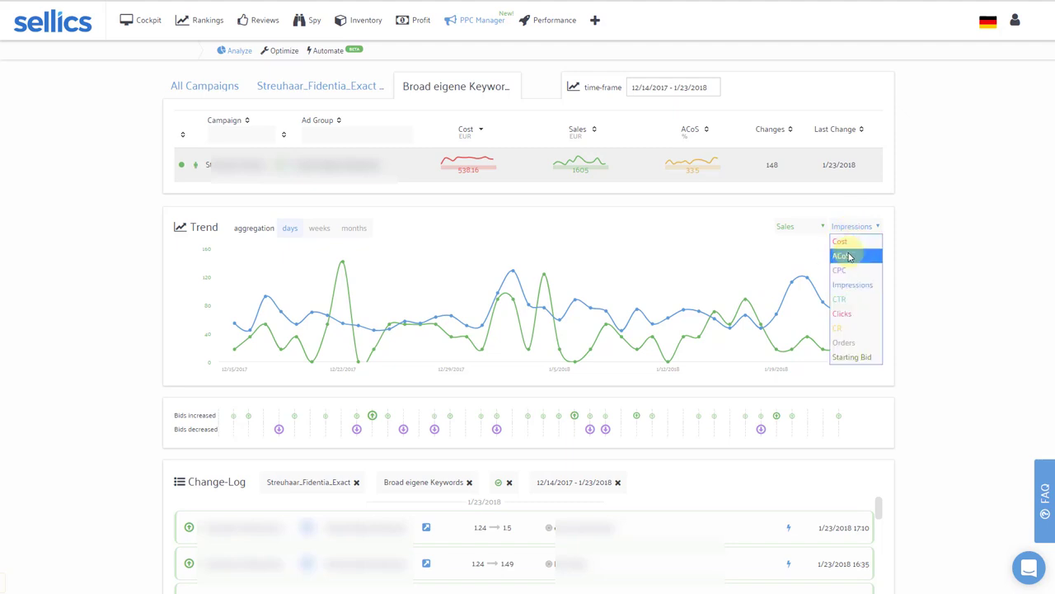
{"action": "left_click", "coordinate": [848, 256]}
{"action": "mouse_move", "coordinate": [798, 270]}
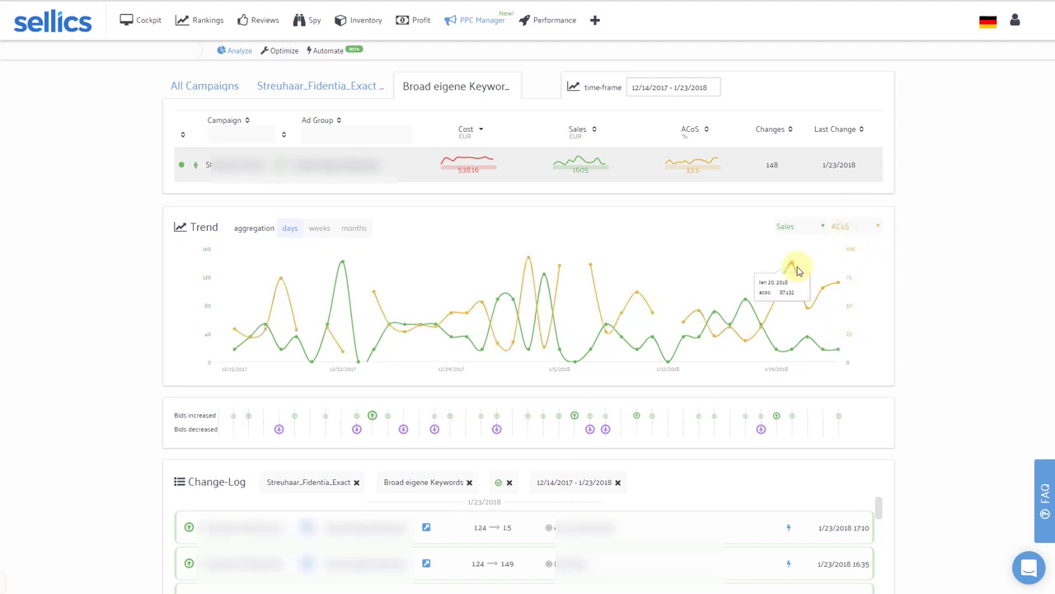
Return to the Optimize view with the overview of all campaigns.
{"action": "left_click", "coordinate": [280, 52]}
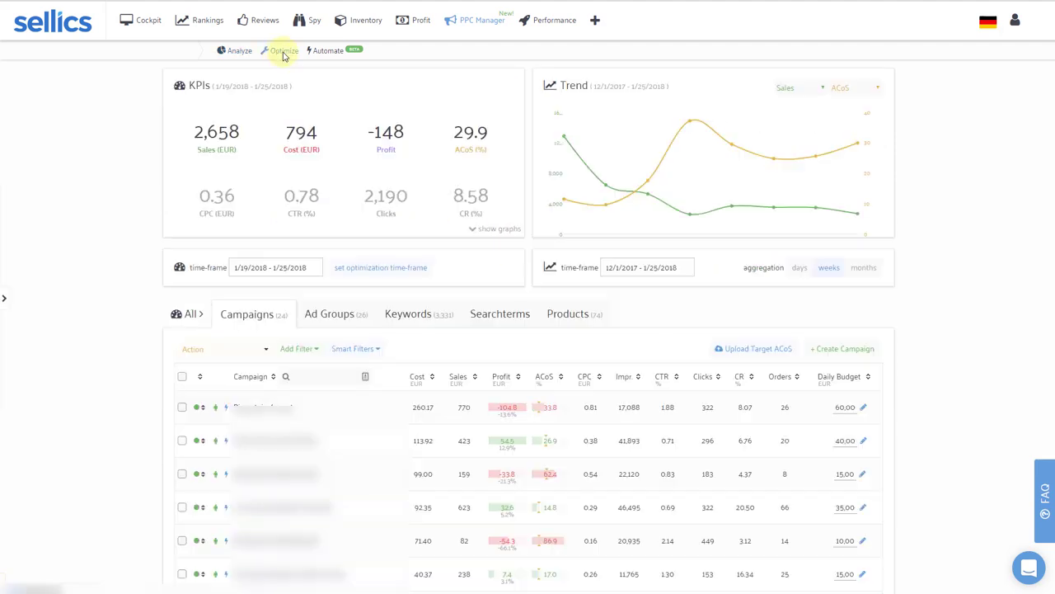
Drill down into the Pizzastein / exact ad group's keywords and open the third keyword's bid for editing.
{"action": "left_click", "coordinate": [338, 313]}
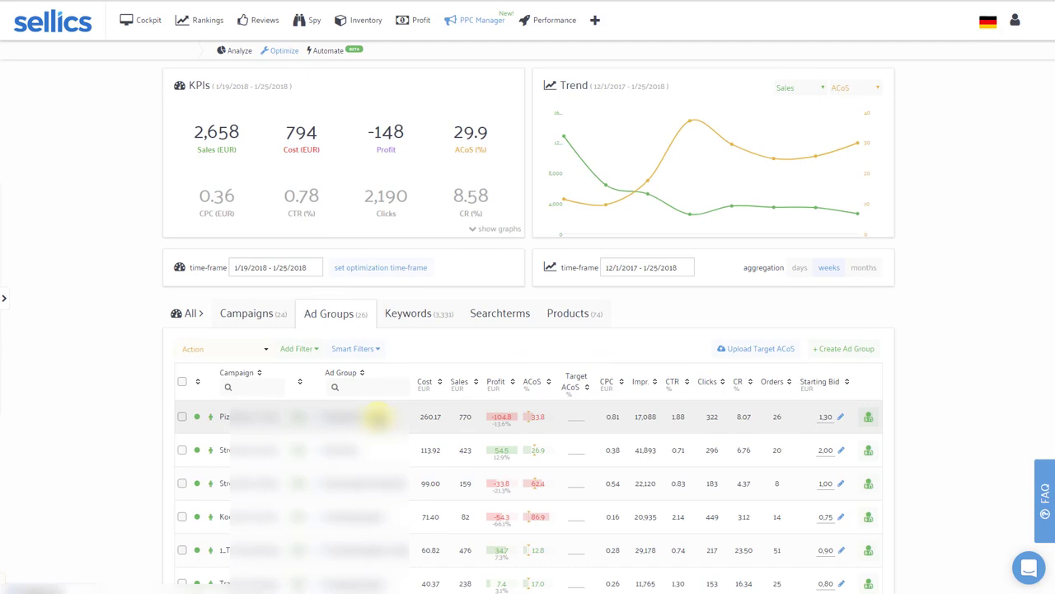
{"action": "left_click", "coordinate": [376, 416]}
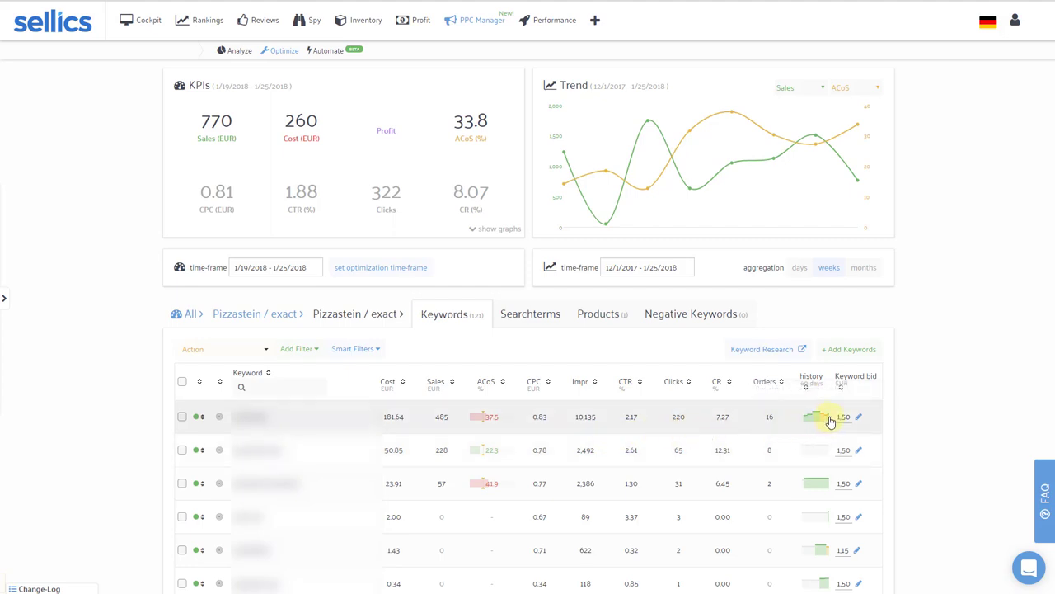
{"action": "mouse_move", "coordinate": [830, 421]}
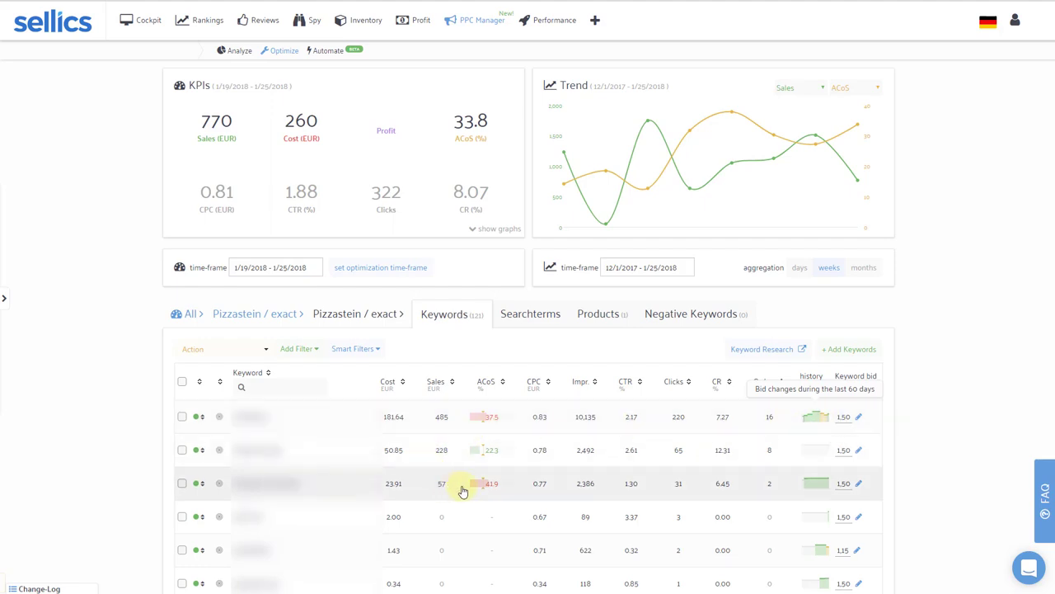
{"action": "left_click", "coordinate": [845, 486]}
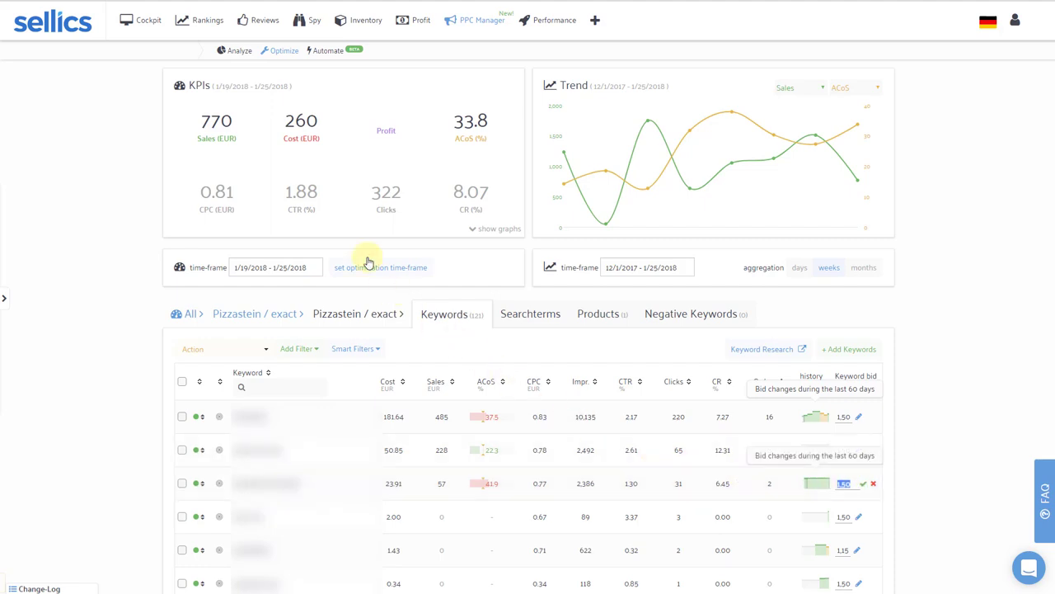
Return to the Analyze view with the campaign trends and open the PPC Manager FAQ page.
{"action": "left_click", "coordinate": [239, 54]}
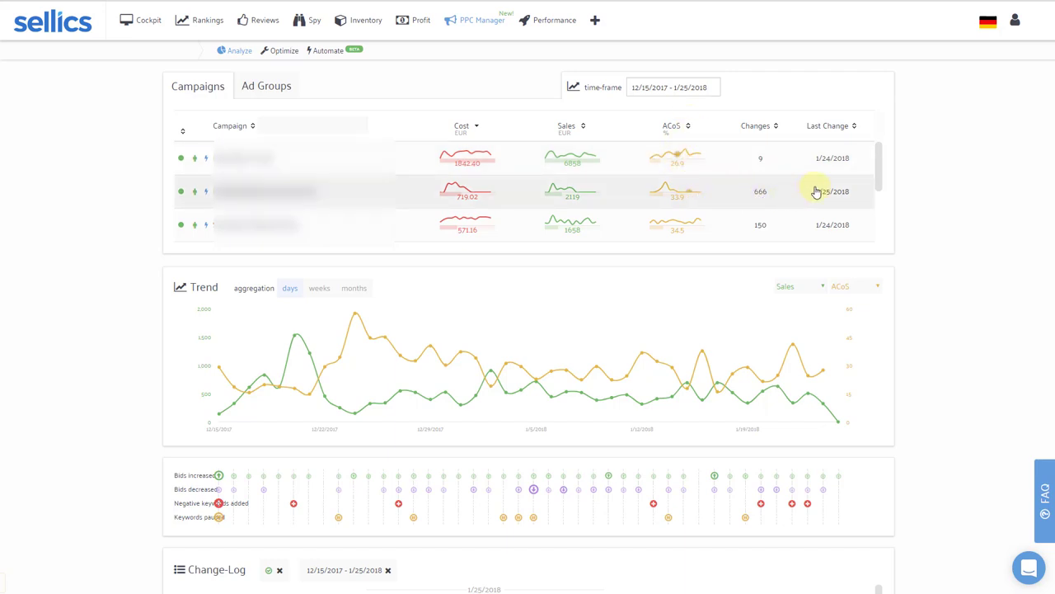
{"action": "left_click_drag", "start_coordinate": [879, 183], "coordinate": [885, 214]}
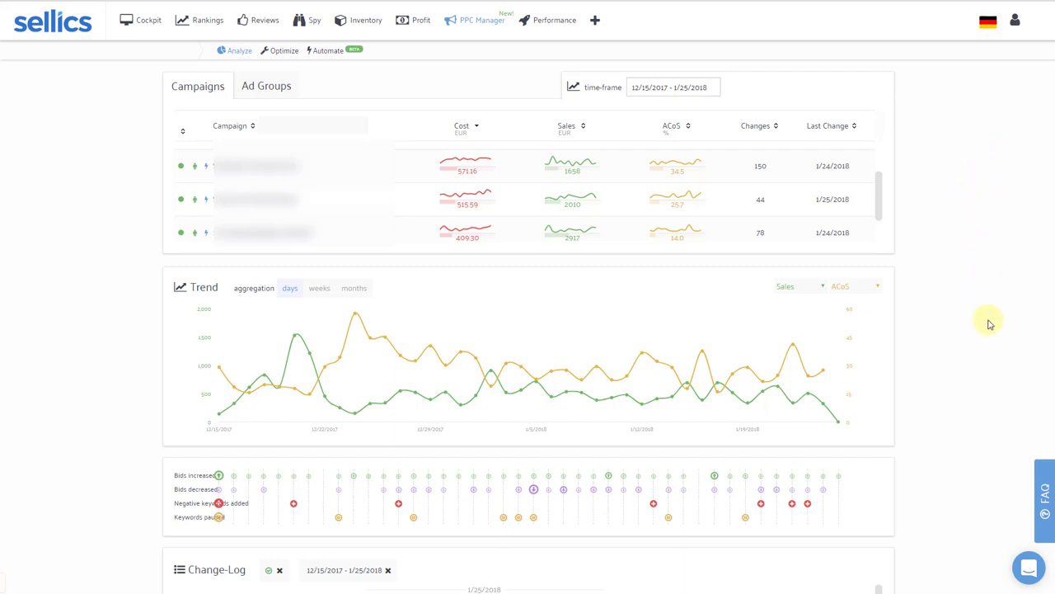
{"action": "left_click", "coordinate": [1044, 489]}
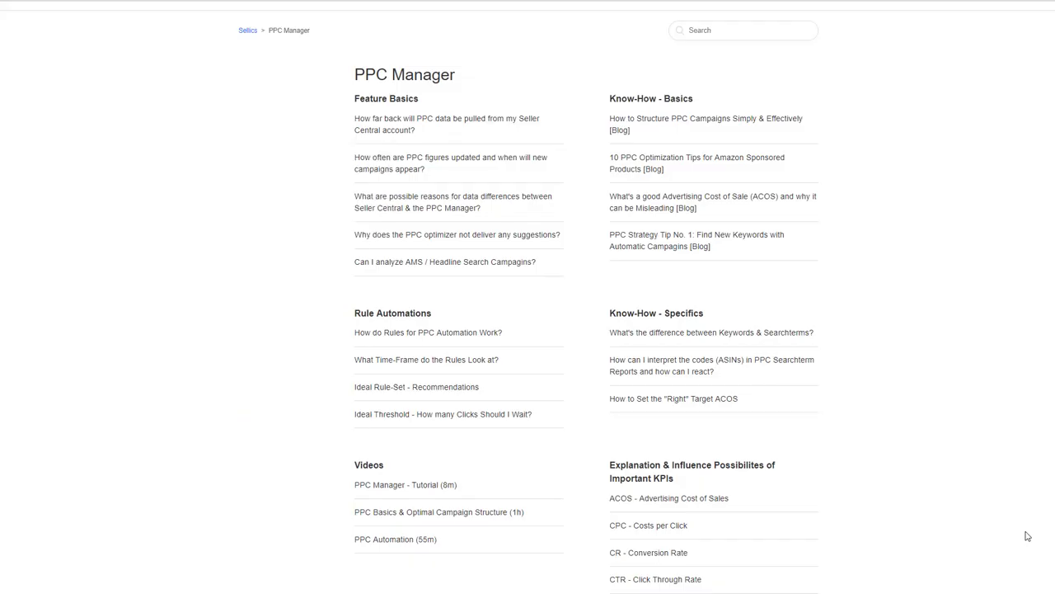